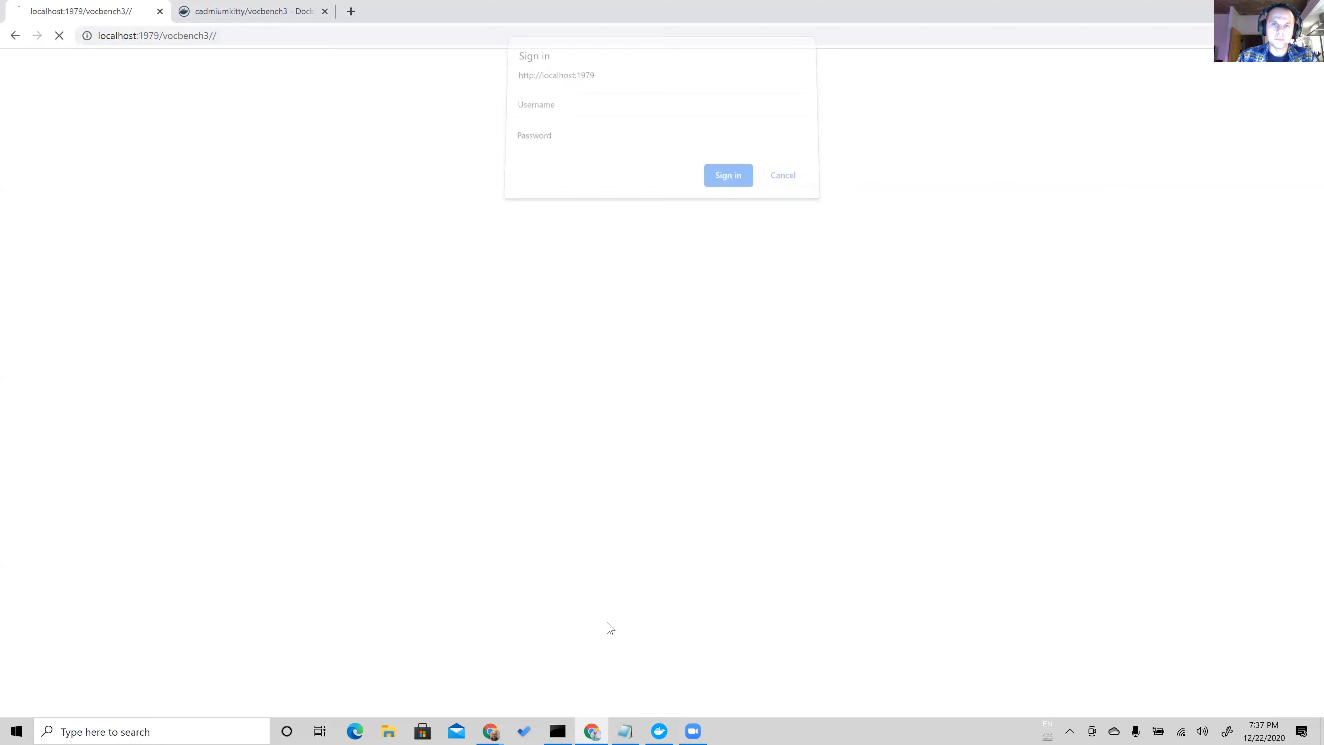
Switch to Docker Desktop and remove the running vocbench3 container with all its data.
{"action": "mouse_move", "coordinate": [662, 723]}
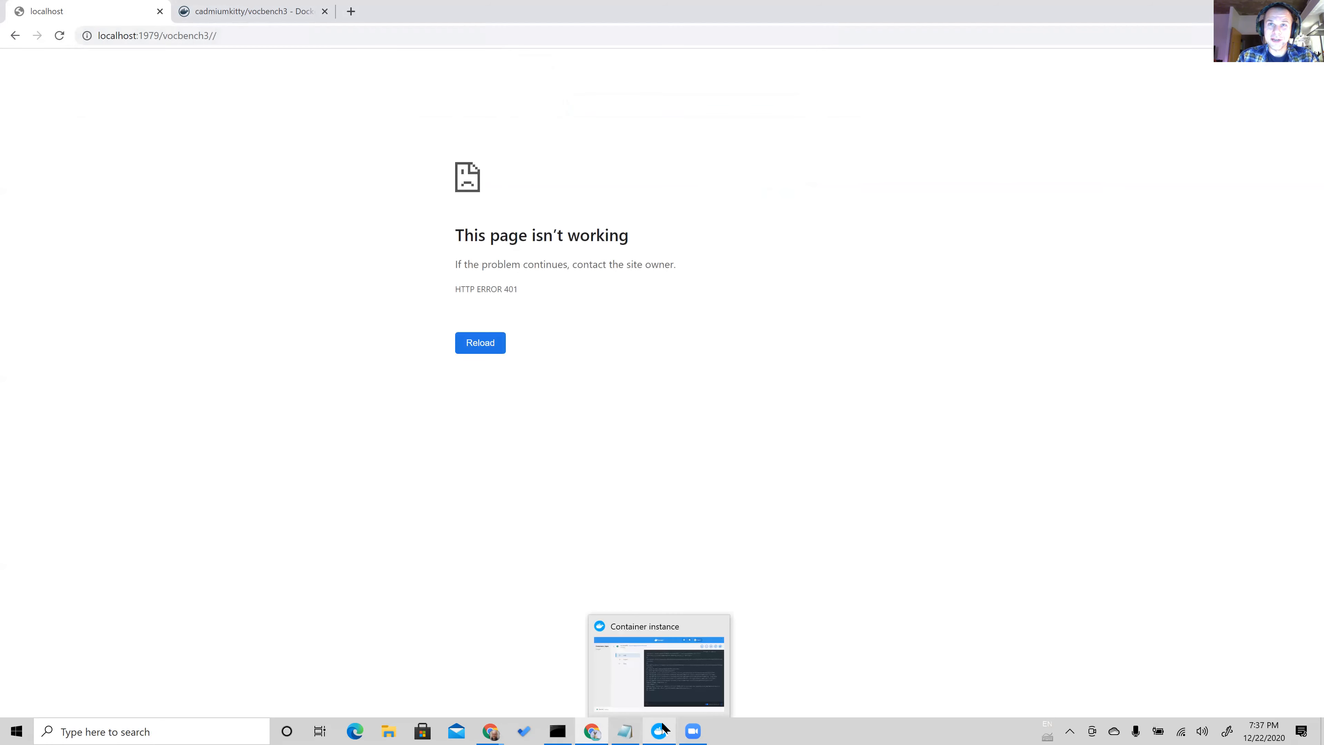
{"action": "left_click", "coordinate": [674, 680]}
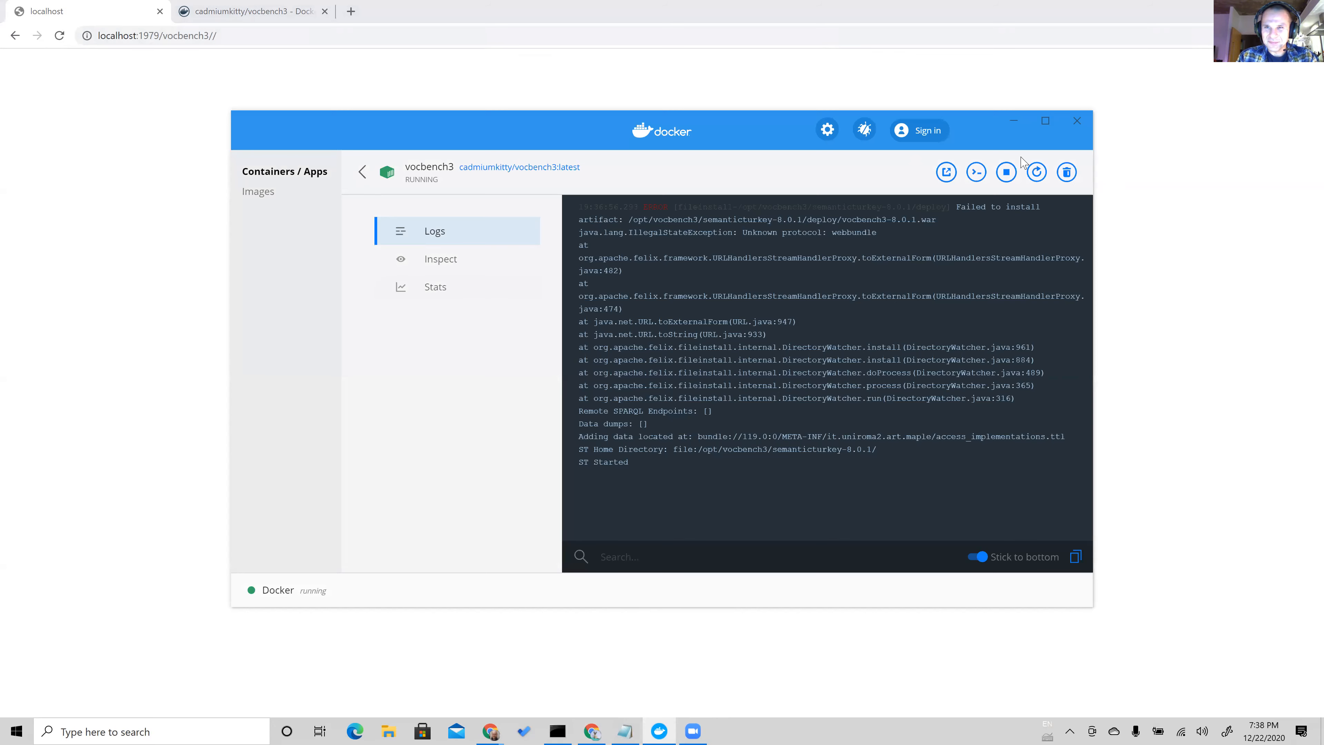
{"action": "left_click", "coordinate": [360, 172]}
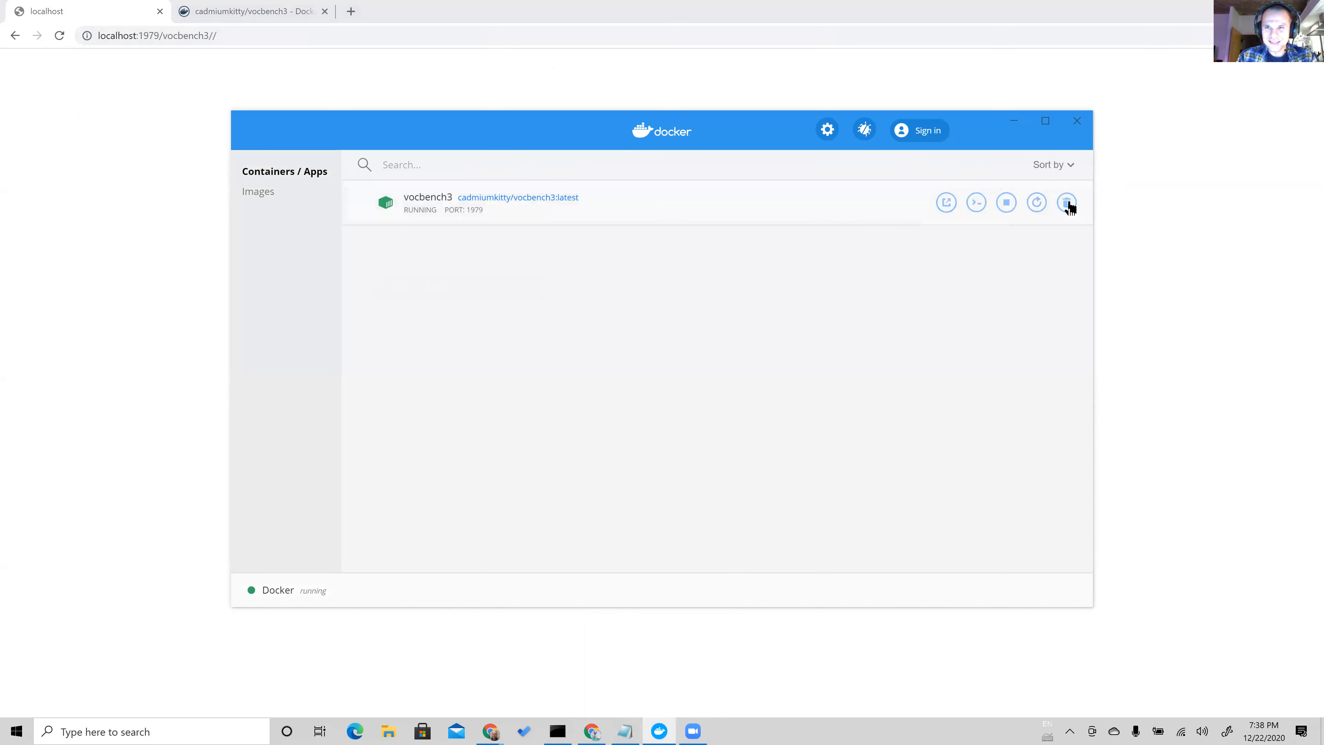
{"action": "left_click", "coordinate": [1066, 203]}
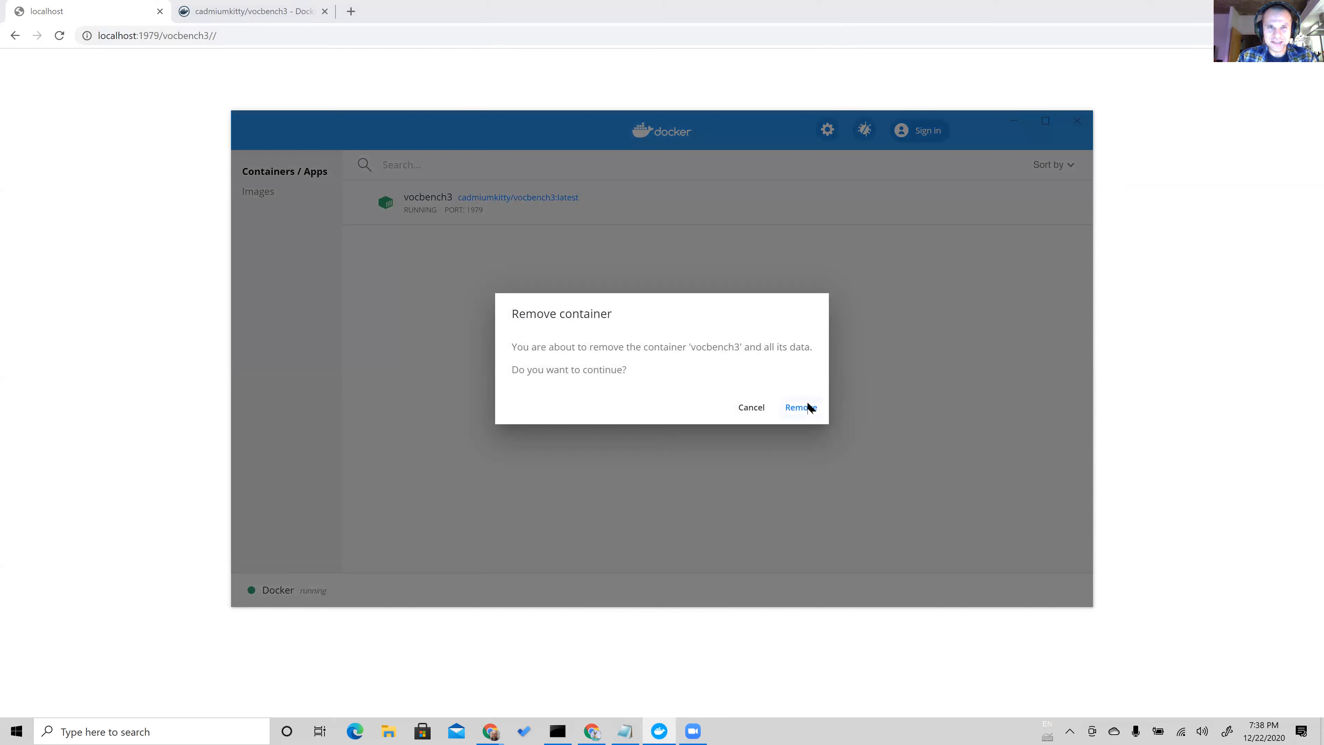
{"action": "left_click", "coordinate": [807, 406]}
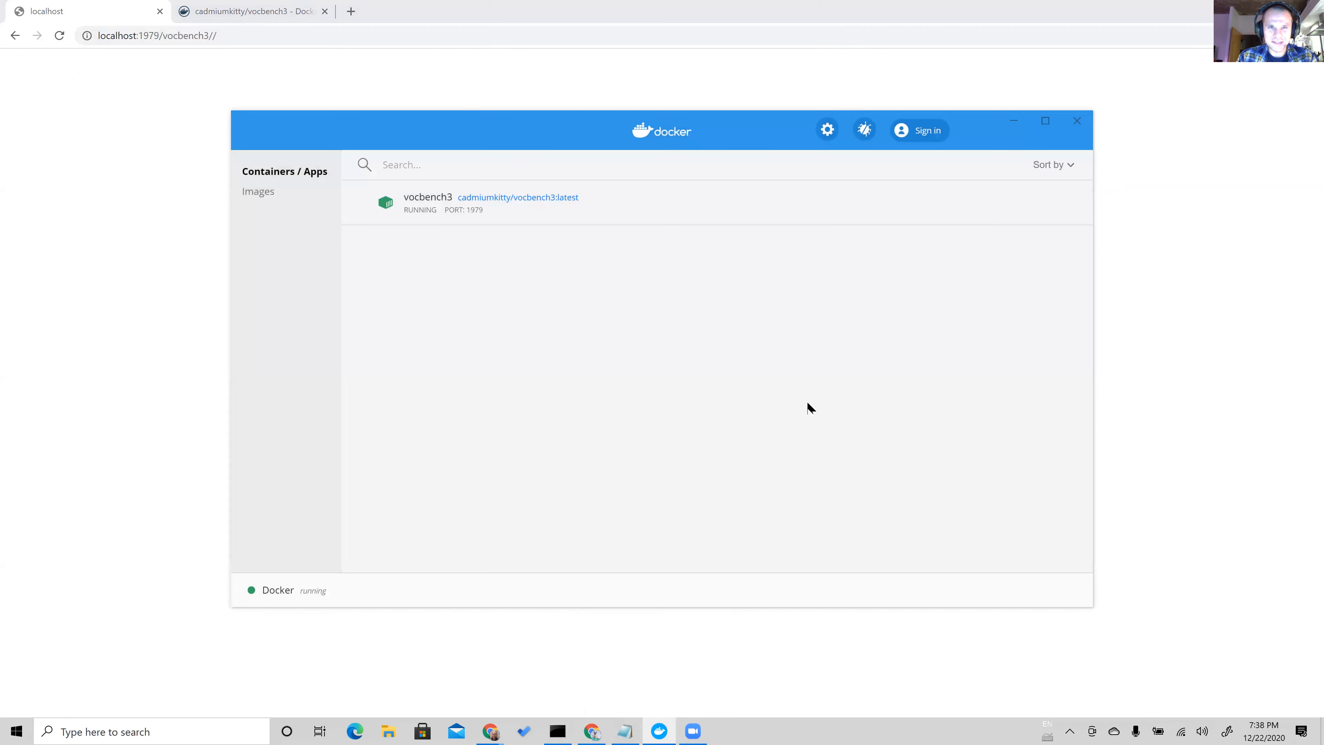
Run a new container from the cadmiumkitty/vocbench3 image, named vocbench3, with local host port 1979.
{"action": "left_click", "coordinate": [265, 194]}
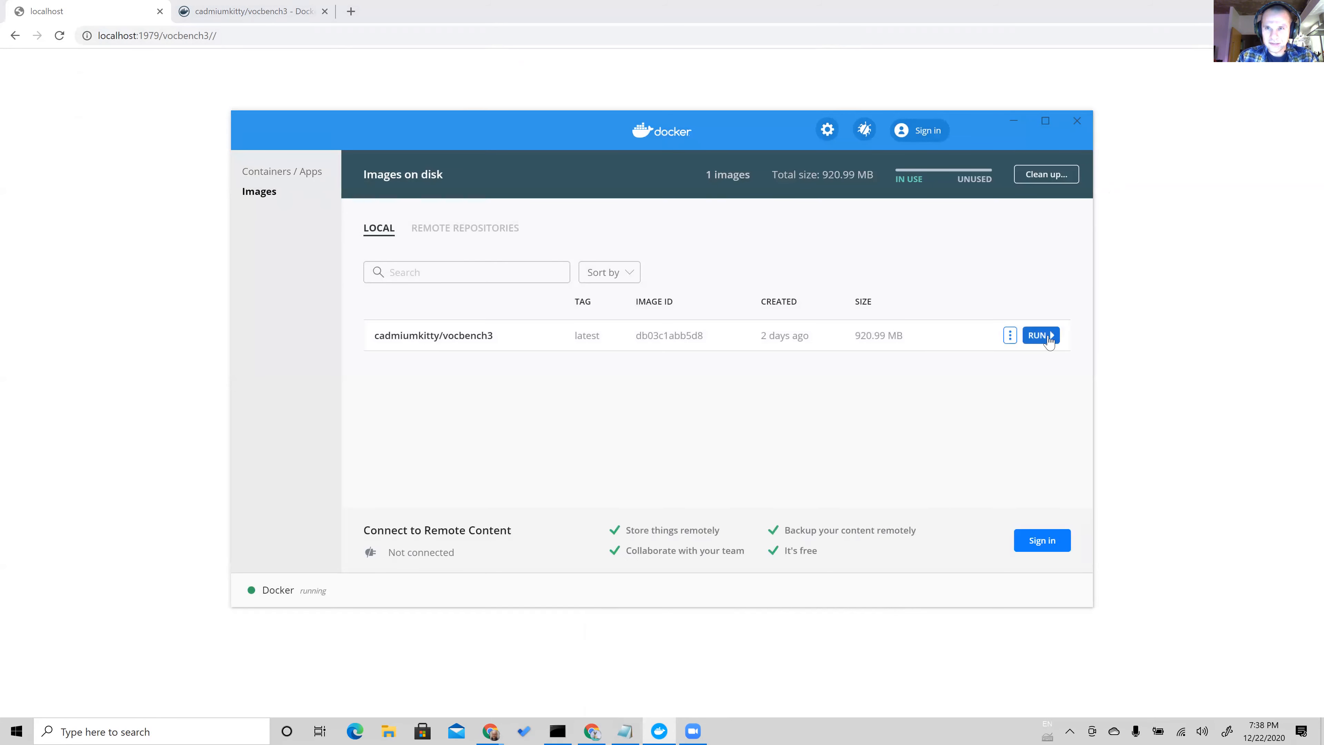
{"action": "left_click", "coordinate": [1049, 339]}
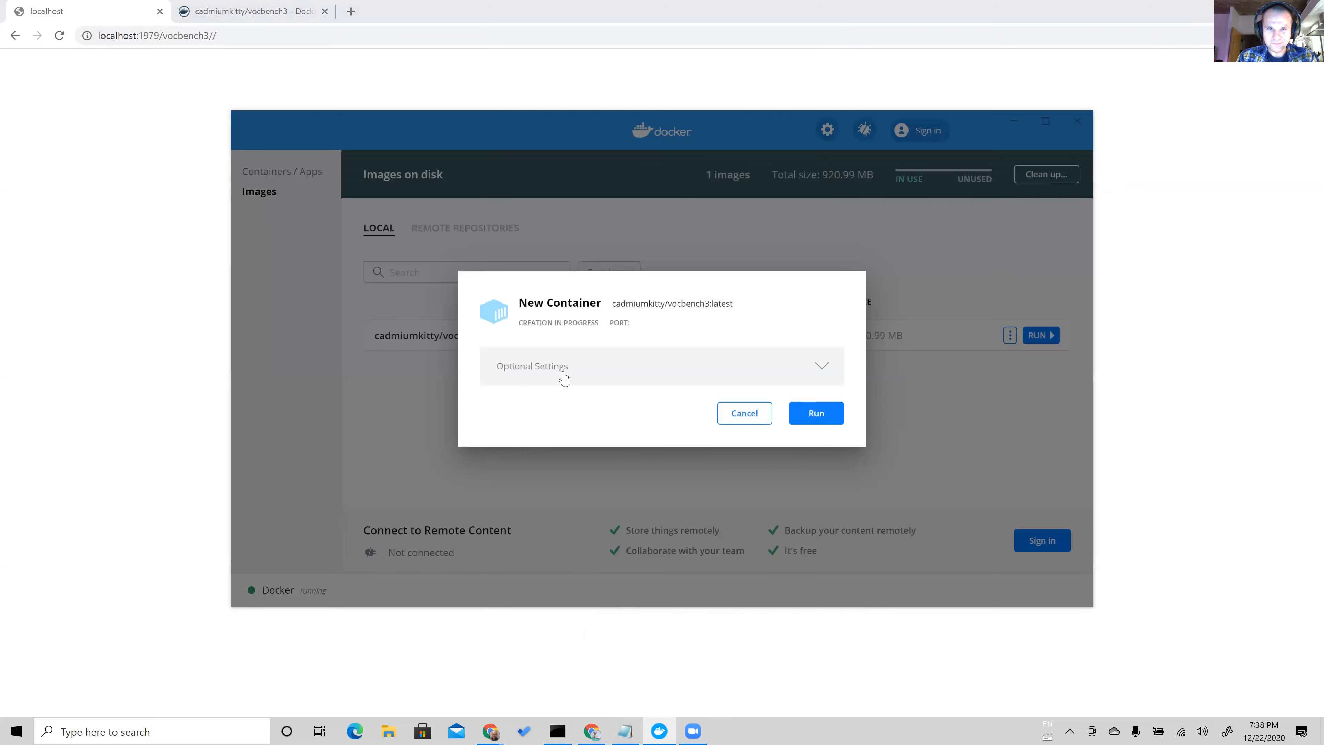
{"action": "left_click", "coordinate": [563, 348]}
{"action": "left_click", "coordinate": [576, 313]}
{"action": "type", "text": "v"}
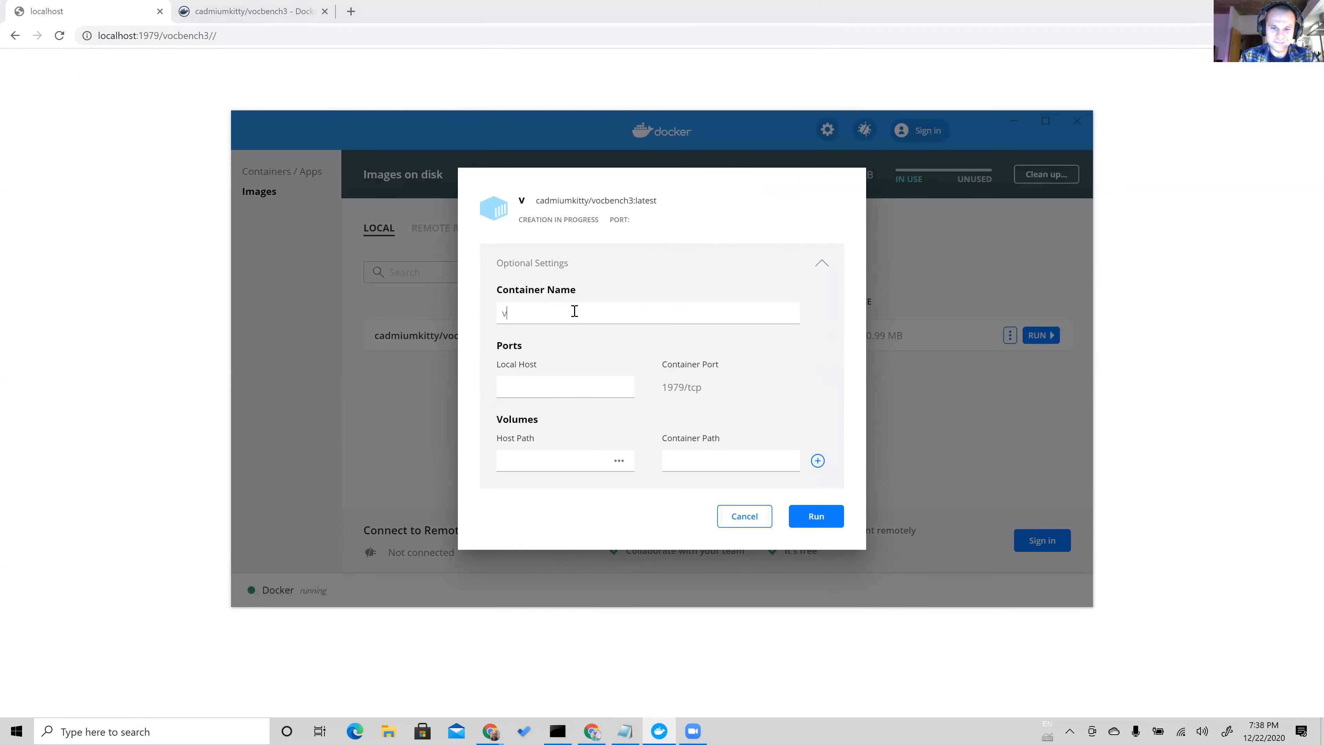
{"action": "type", "text": "ocbench3"}
{"action": "left_click", "coordinate": [578, 382]}
{"action": "type", "text": "1979"}
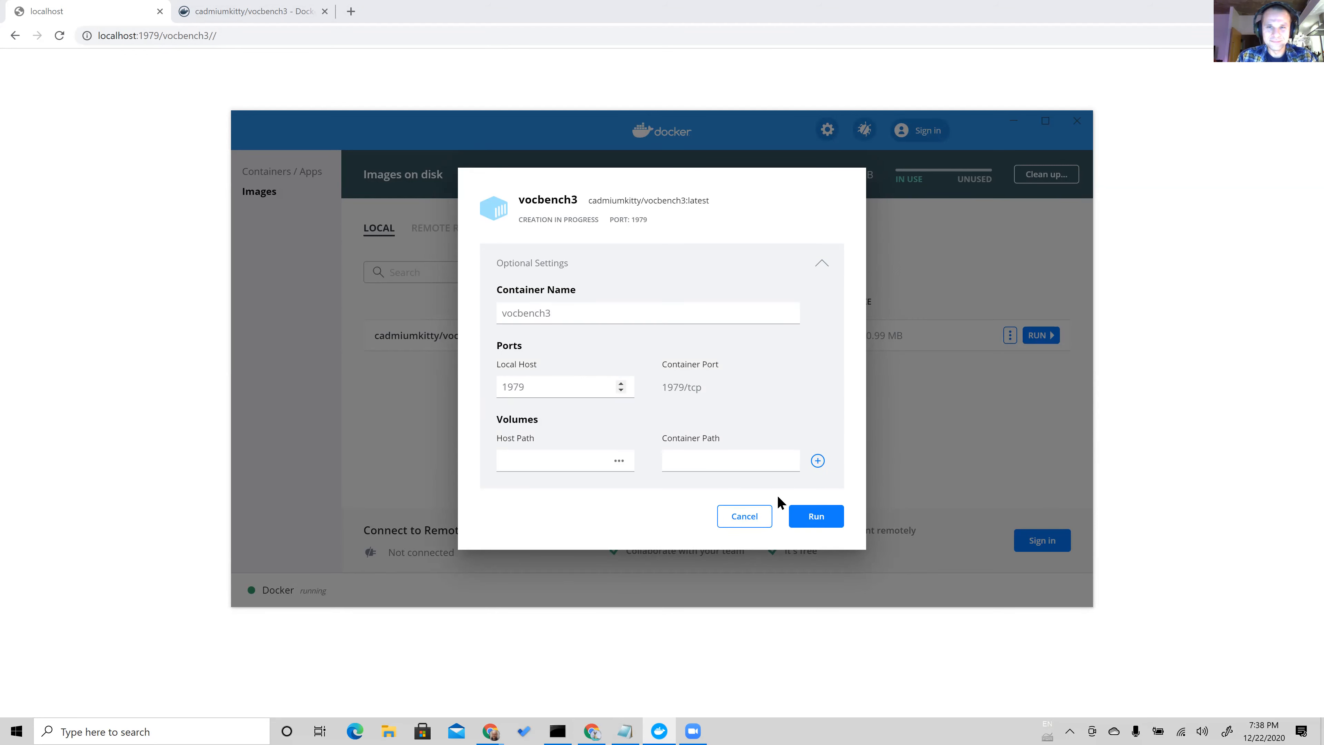
{"action": "left_click", "coordinate": [812, 518]}
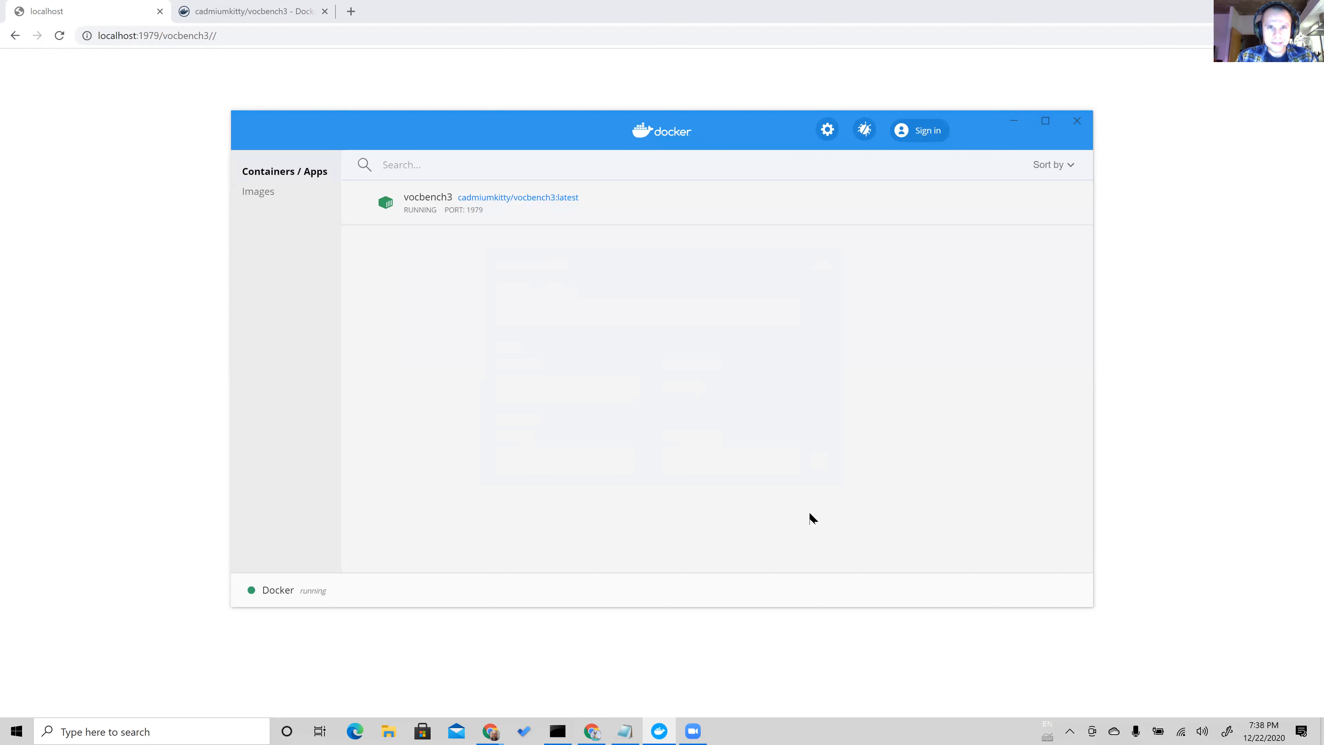
Open the vocbench3 container's logs to check its startup.
{"action": "left_click", "coordinate": [1067, 724]}
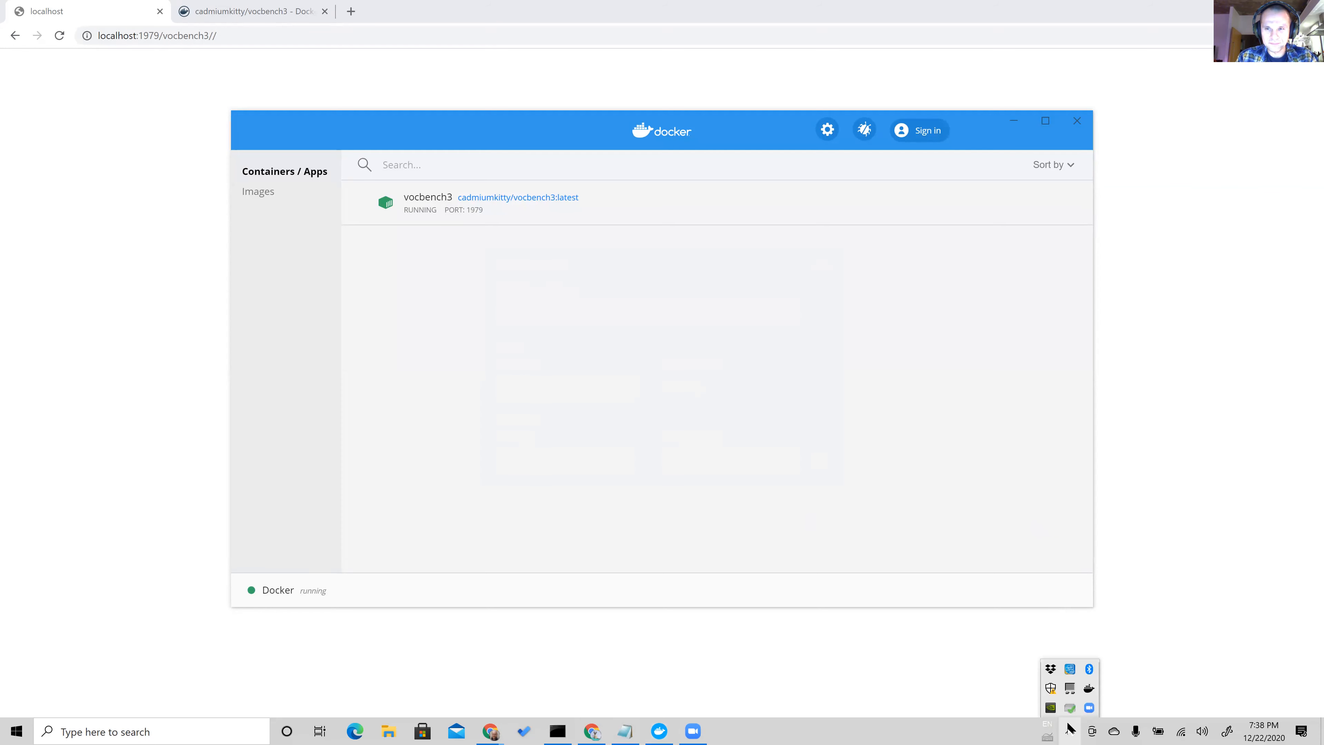
{"action": "left_click", "coordinate": [1067, 725]}
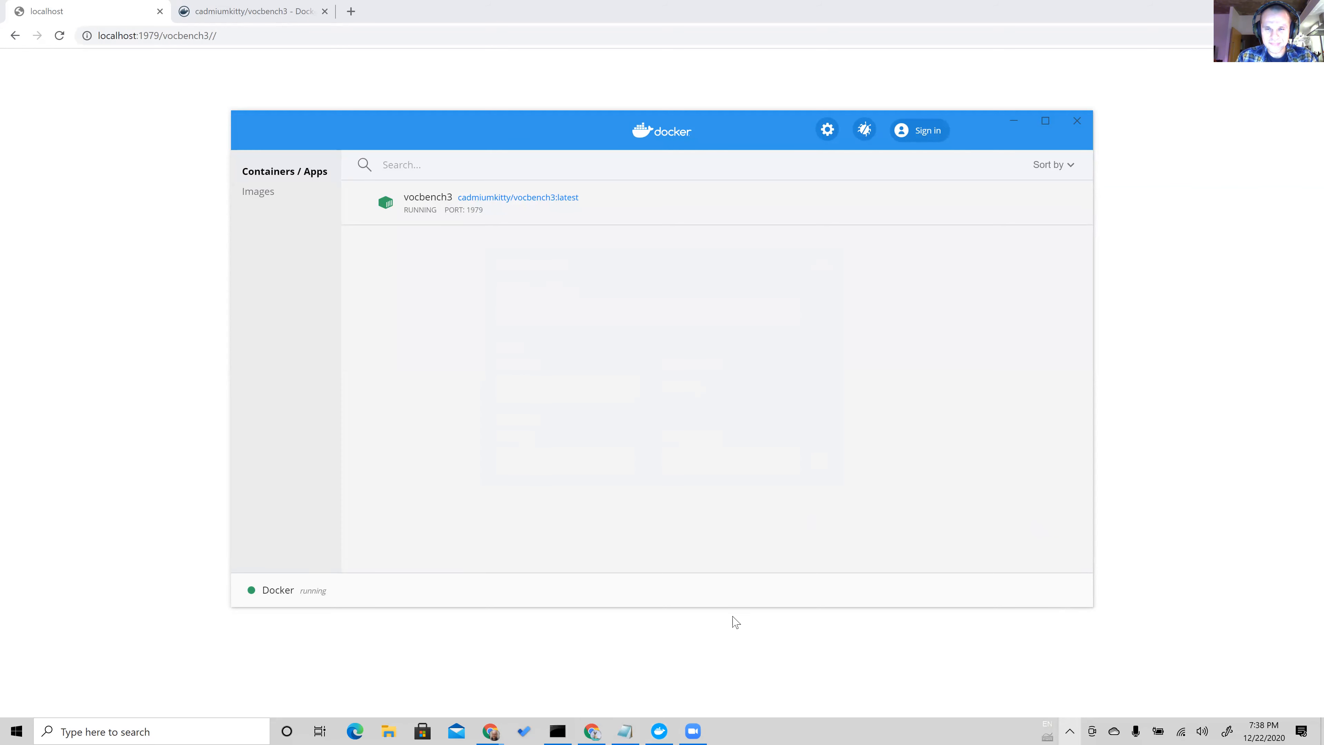
{"action": "left_click", "coordinate": [421, 209]}
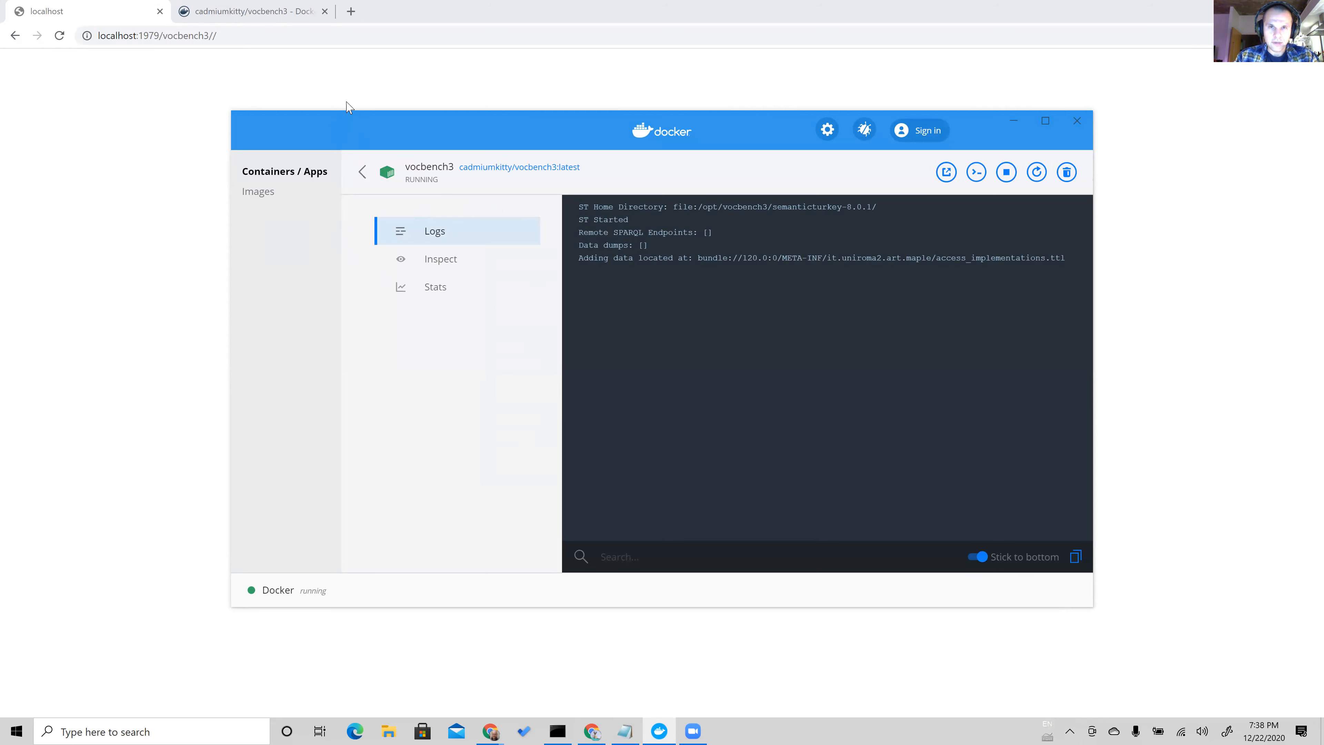
Switch to the browser and load localhost:1979/vocbench3/, removing the extra trailing slash from the address.
{"action": "left_click", "coordinate": [260, 39]}
{"action": "left_click", "coordinate": [261, 40]}
{"action": "key", "text": "BackSpace"}
{"action": "key", "text": "Return"}
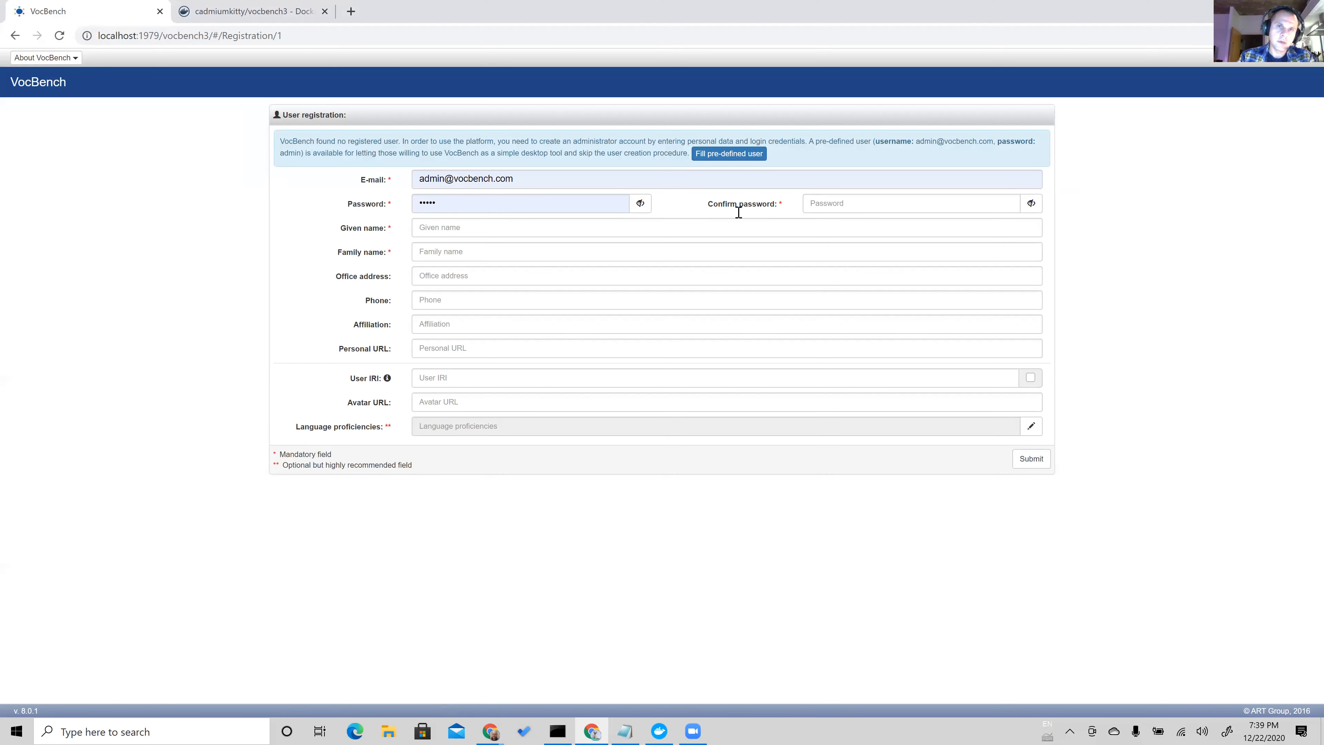
Fill the registration form with the pre-defined user and set British English (en-GB) as the language proficiency.
{"action": "left_click", "coordinate": [721, 157]}
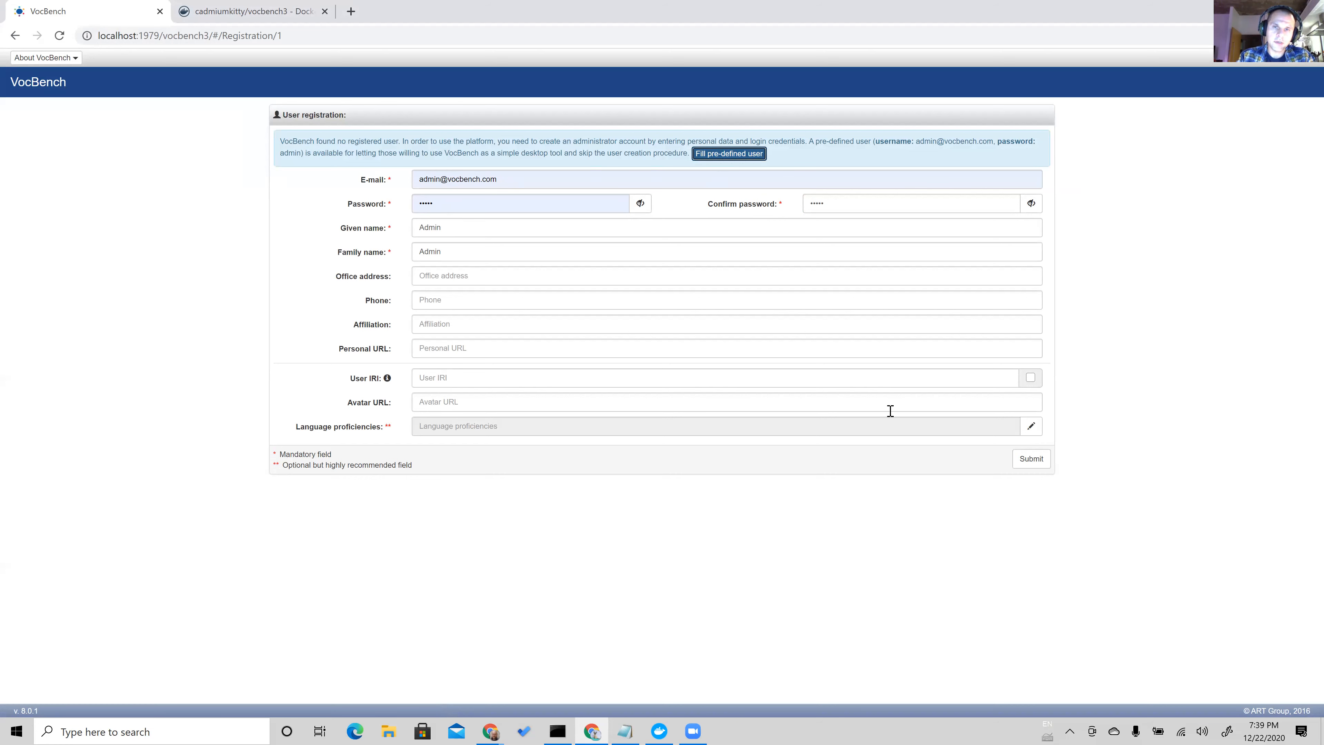
{"action": "left_click", "coordinate": [1032, 426]}
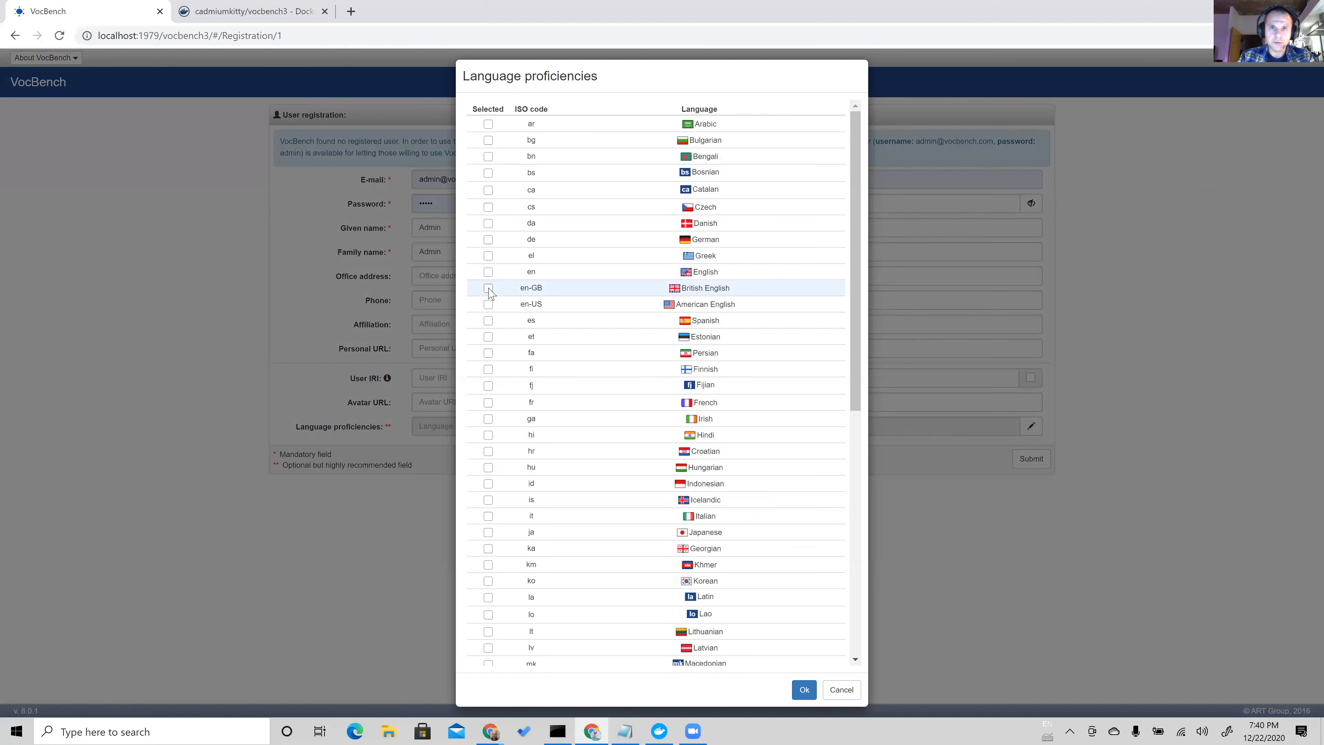
{"action": "left_click", "coordinate": [489, 289]}
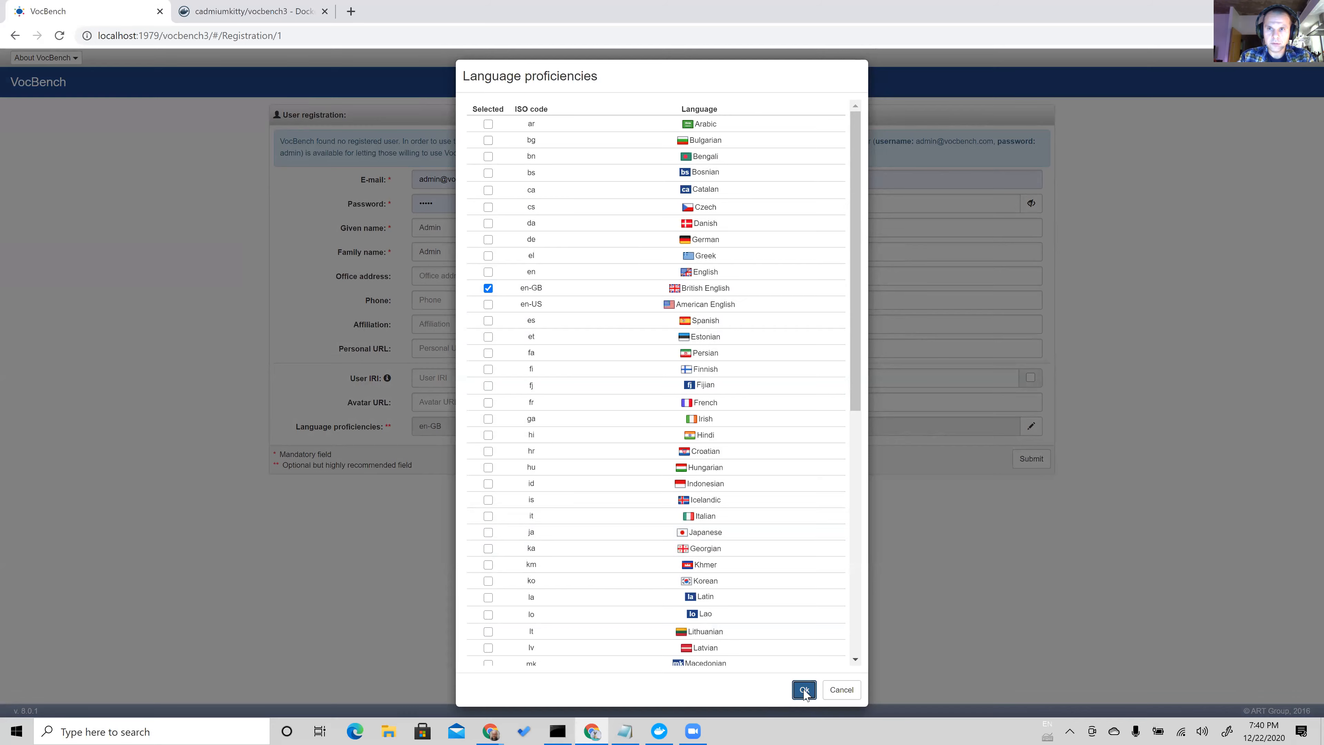
{"action": "left_click", "coordinate": [804, 690]}
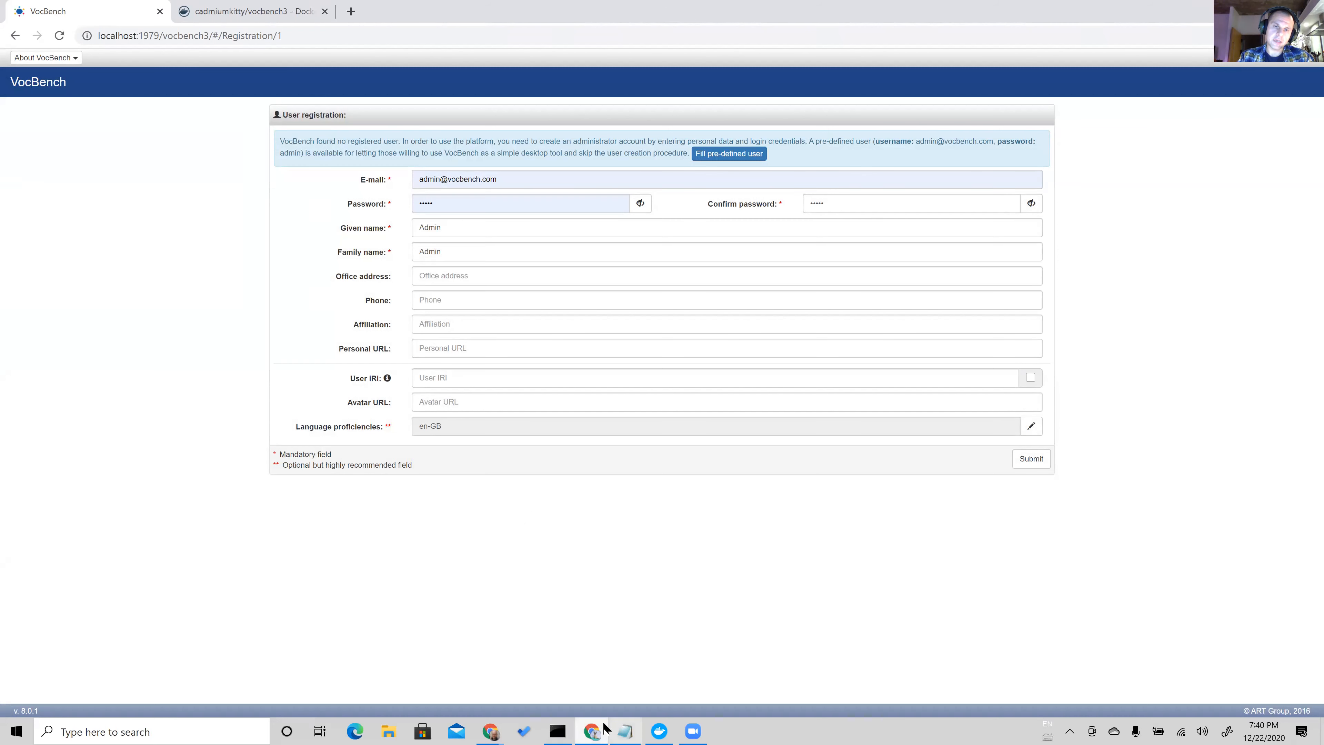
{"action": "mouse_move", "coordinate": [599, 724]}
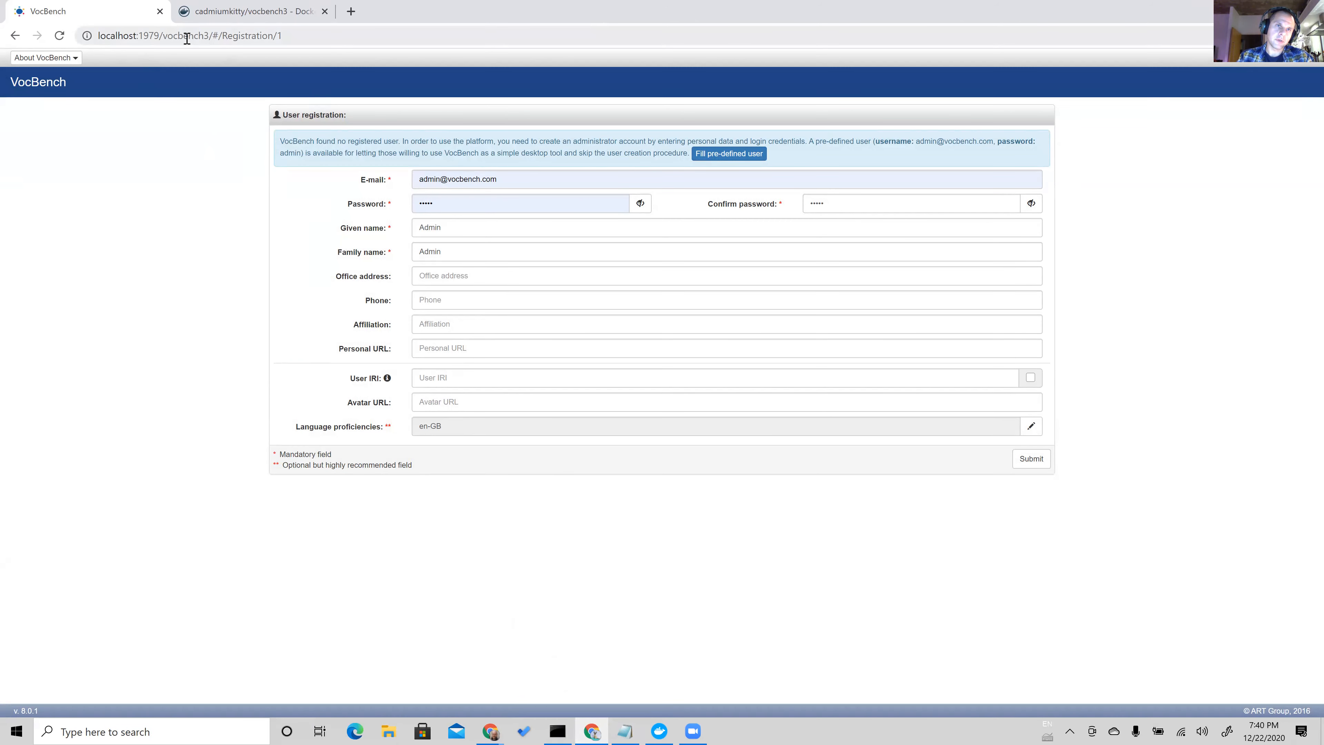
{"action": "left_click", "coordinate": [215, 33]}
{"action": "left_click", "coordinate": [334, 39]}
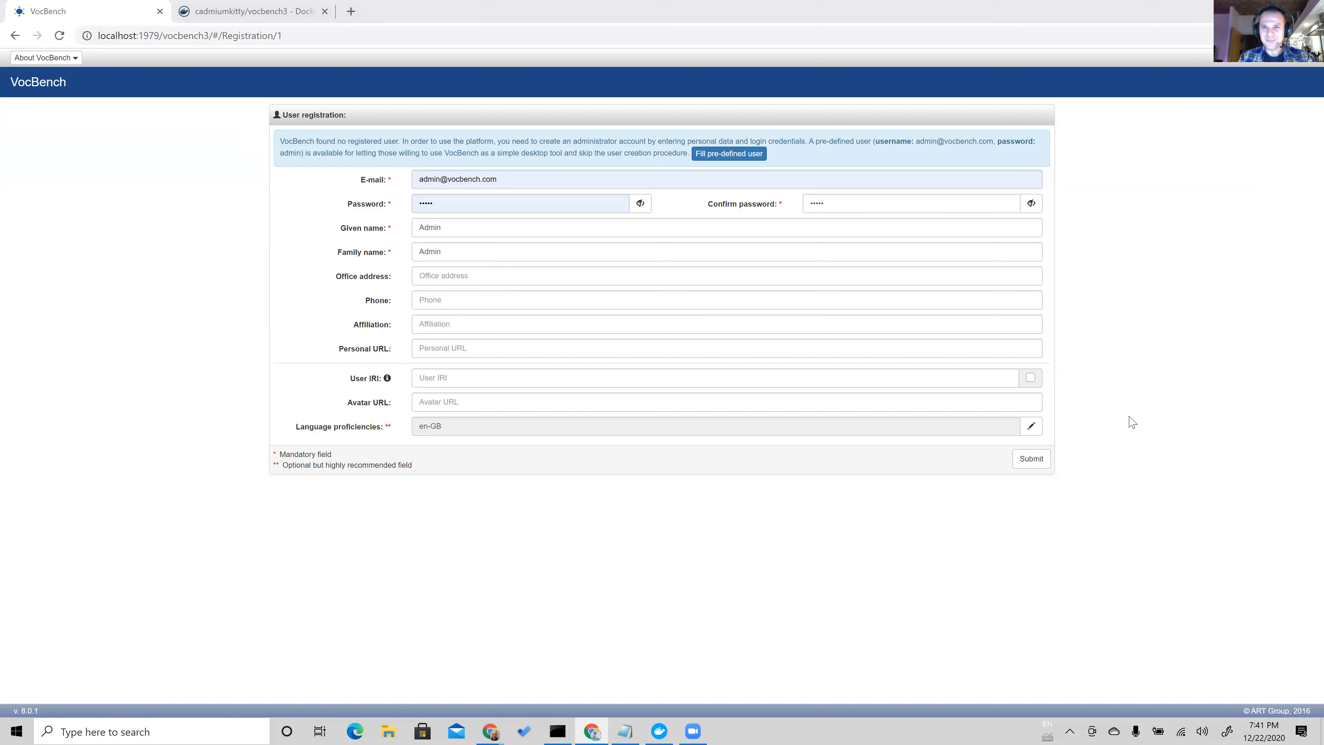
Submit the administrator registration and acknowledge its completion to continue to the system configuration.
{"action": "left_click", "coordinate": [1119, 460]}
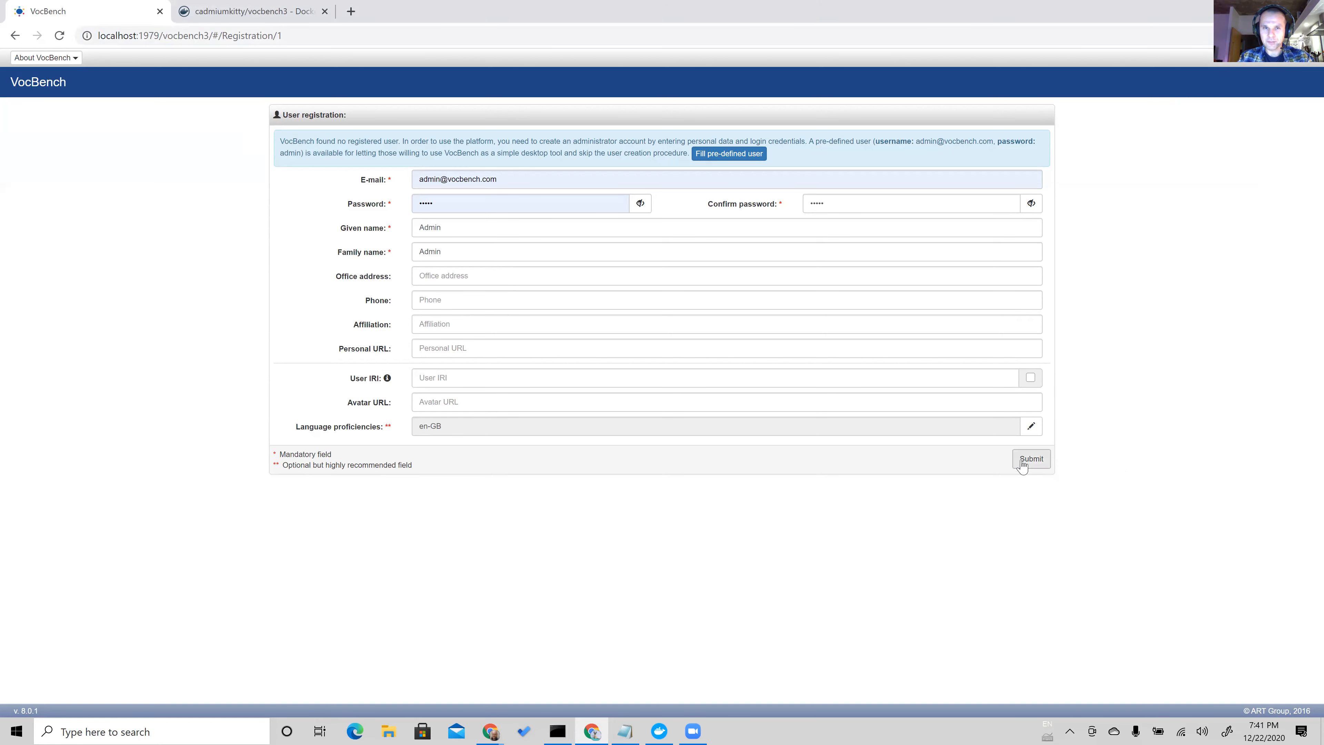
{"action": "left_click", "coordinate": [1023, 463]}
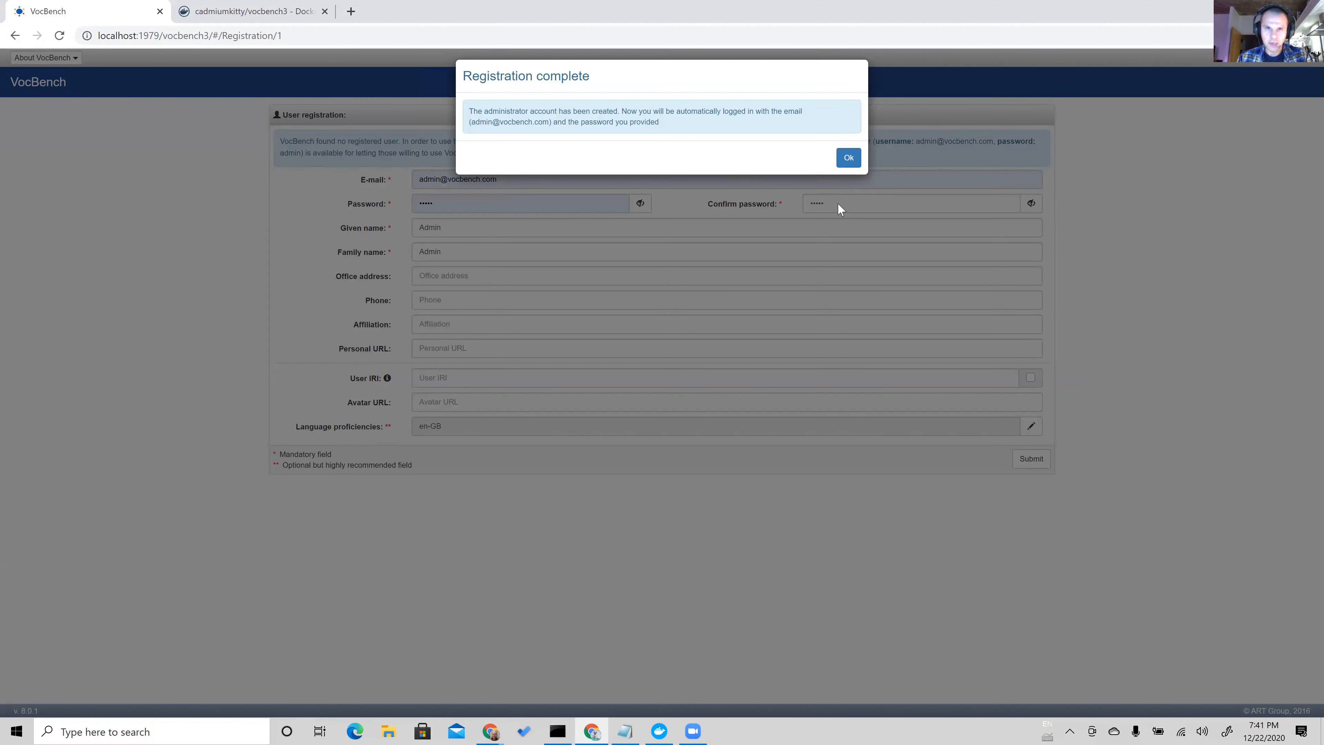
{"action": "left_click", "coordinate": [849, 159]}
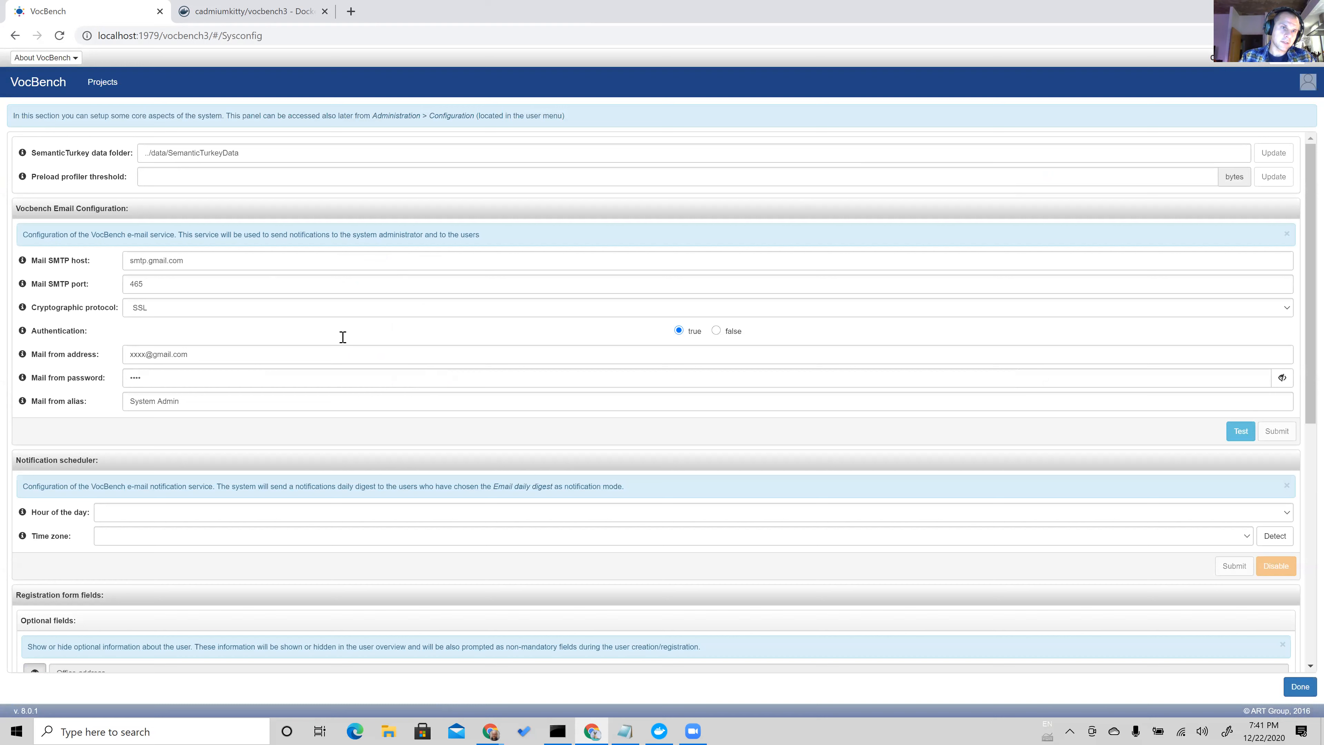
Examine the system configuration page's email, notification, registration field, home page and experimental feature settings, along with the VocBench base address.
{"action": "scroll", "coordinate": [230, 361], "scroll_direction": "down", "scroll_amount": 1}
{"action": "scroll", "coordinate": [230, 361], "scroll_direction": "down", "scroll_amount": 4}
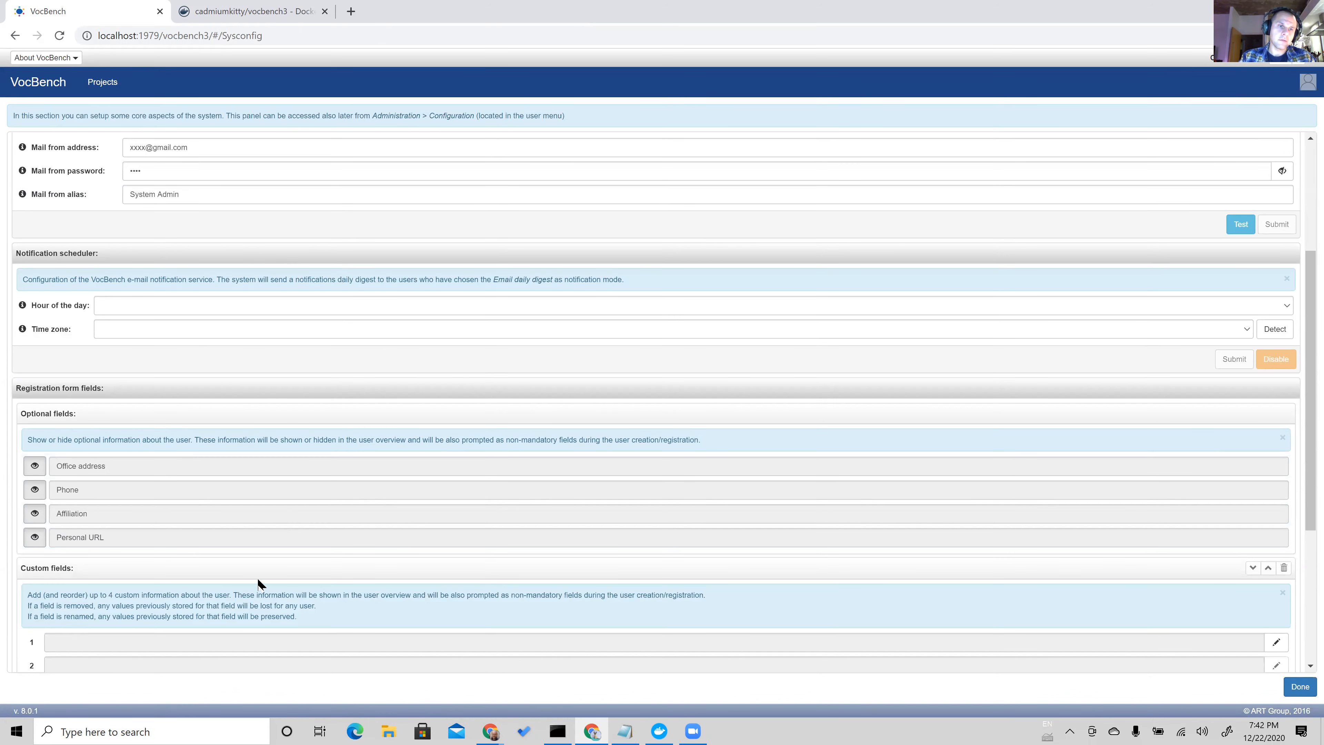
{"action": "scroll", "coordinate": [298, 554], "scroll_direction": "down", "scroll_amount": 4}
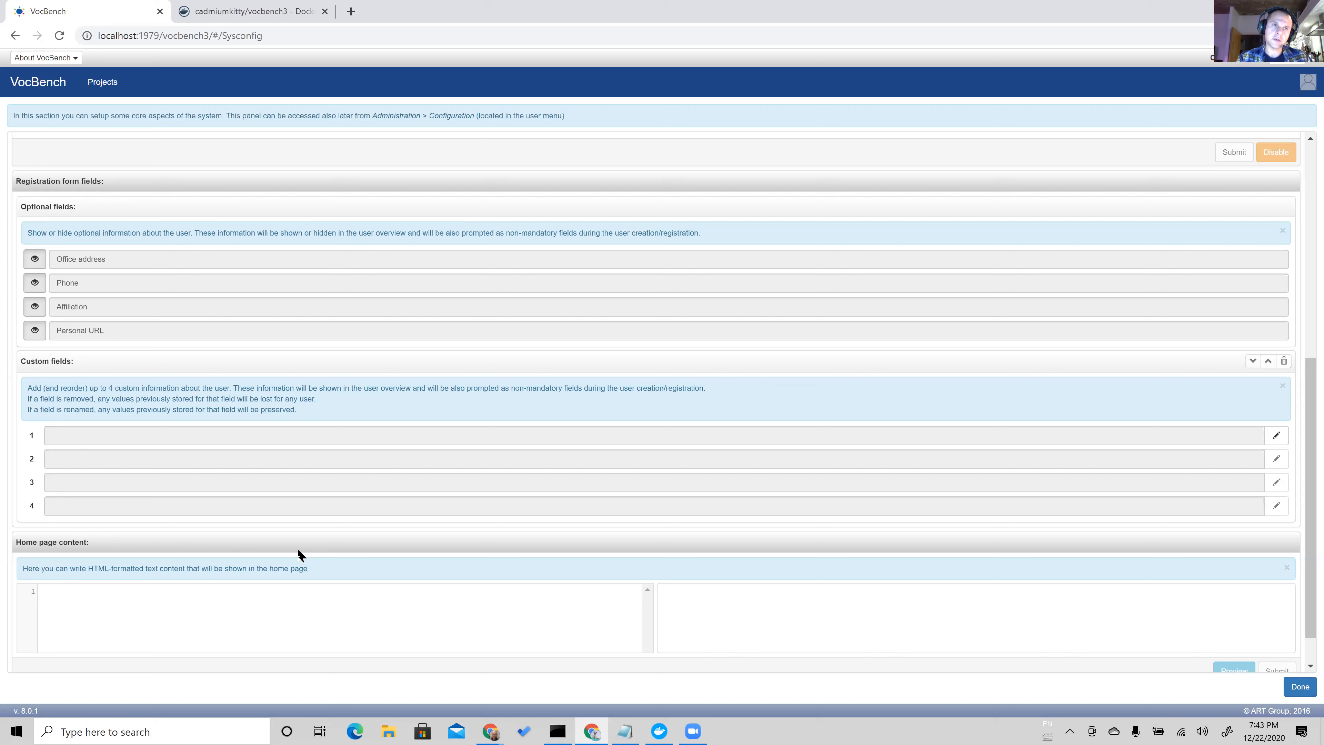
{"action": "triple_click", "coordinate": [213, 39]}
{"action": "left_click", "coordinate": [210, 37]}
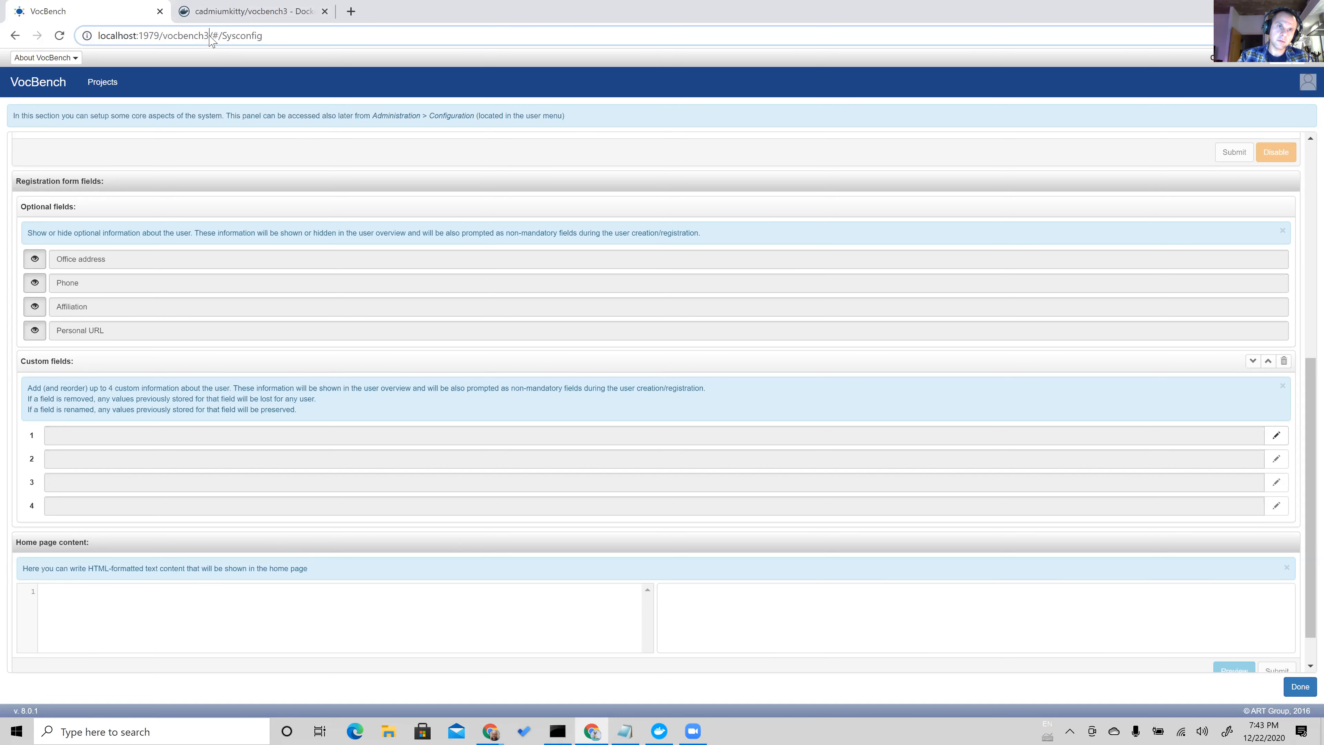
{"action": "key", "text": "shift+Home"}
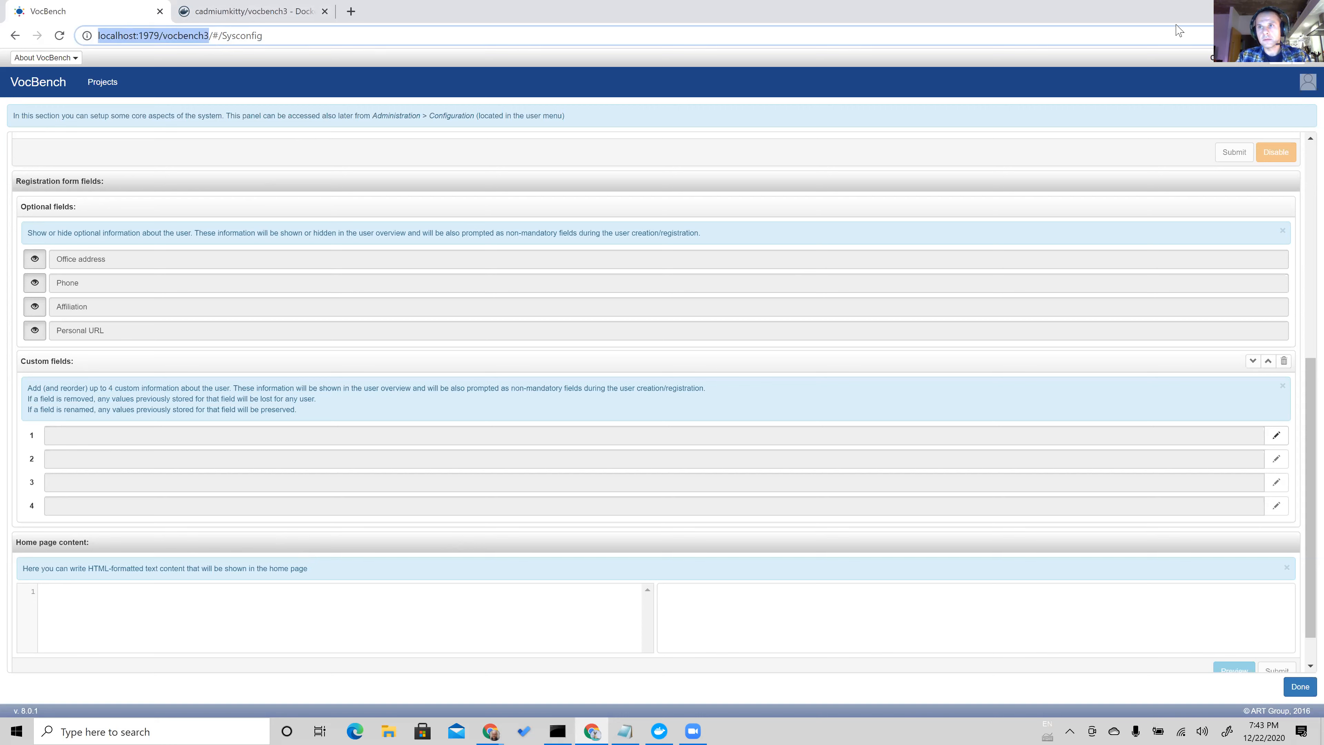
{"action": "left_click", "coordinate": [1261, 38]}
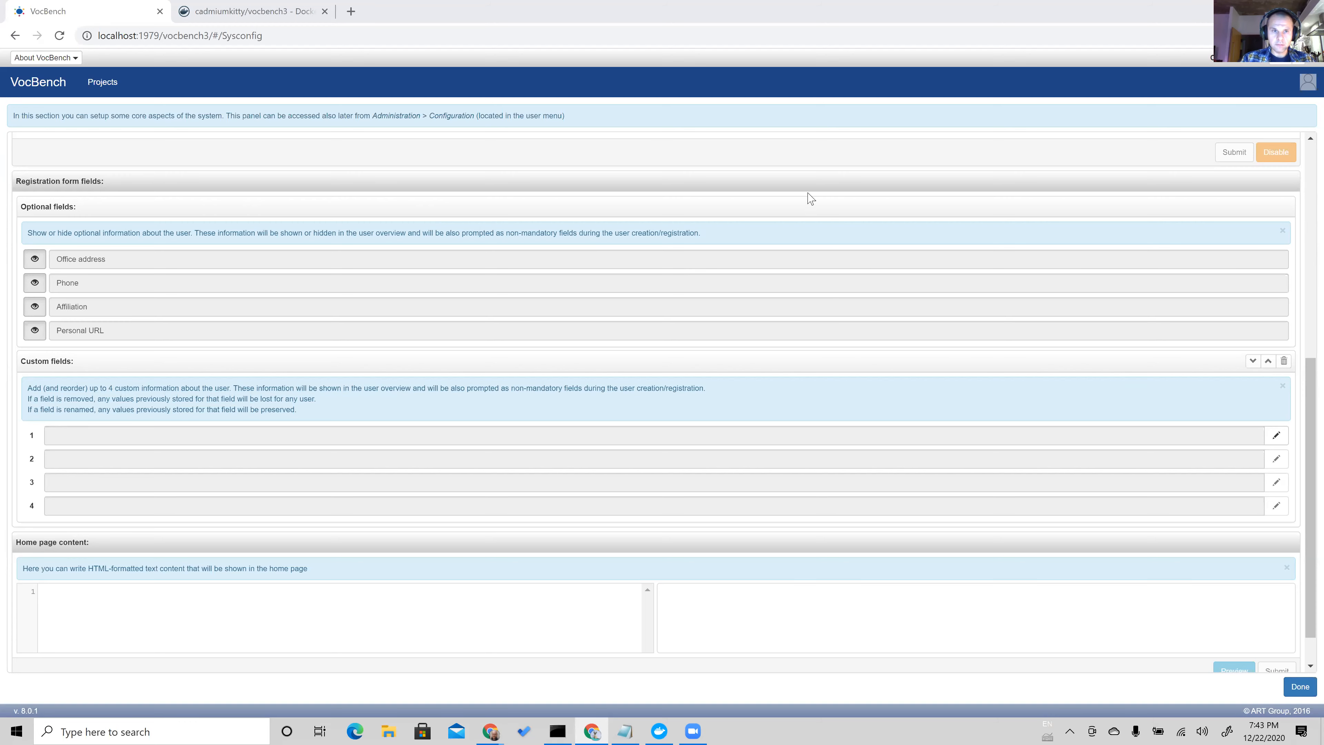
{"action": "scroll", "coordinate": [810, 198], "scroll_direction": "down", "scroll_amount": 1}
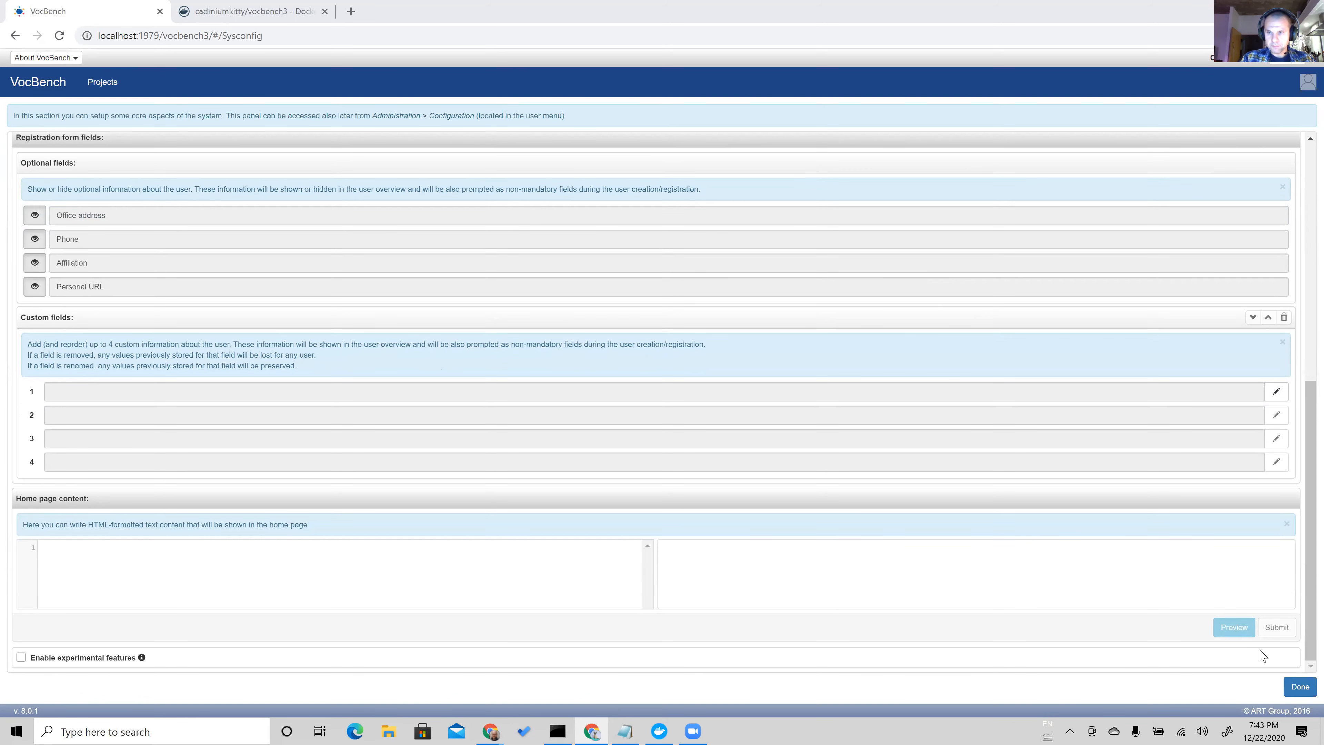